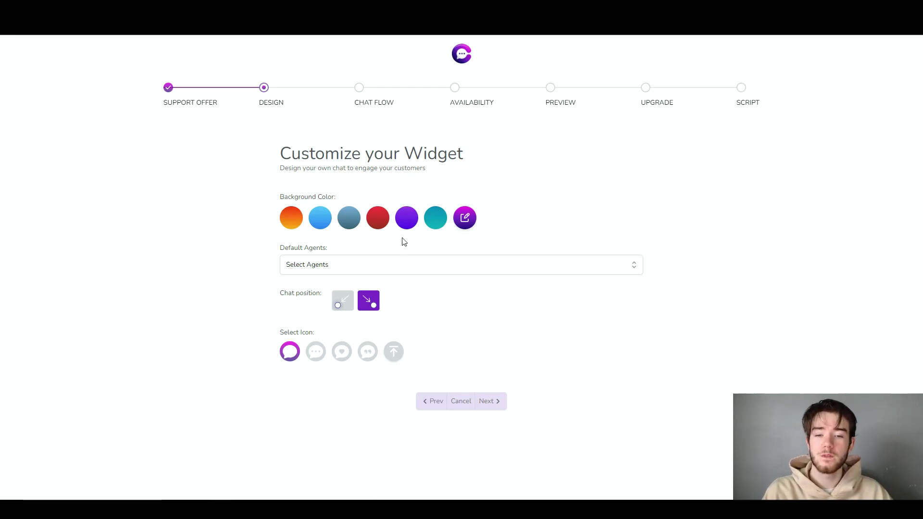
- Give the widget background the light-blue swatch colour
left_click(466, 221)
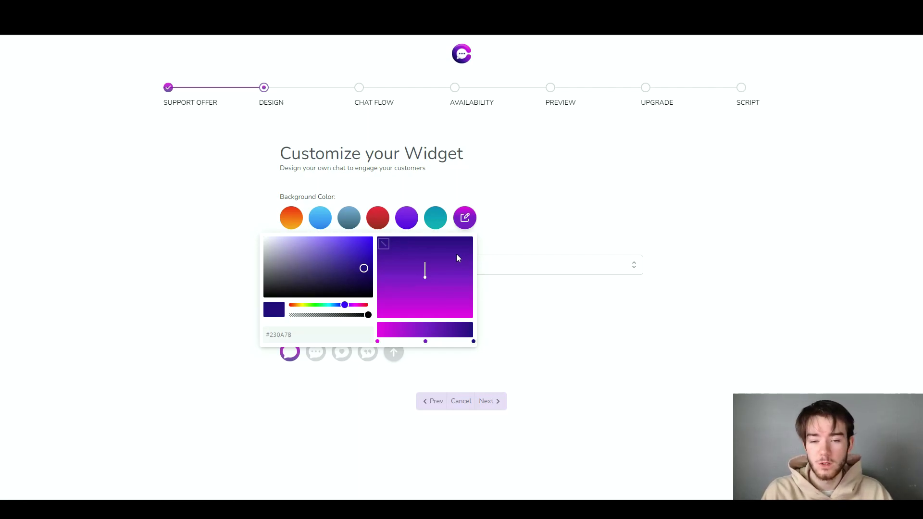
left_click(370, 213)
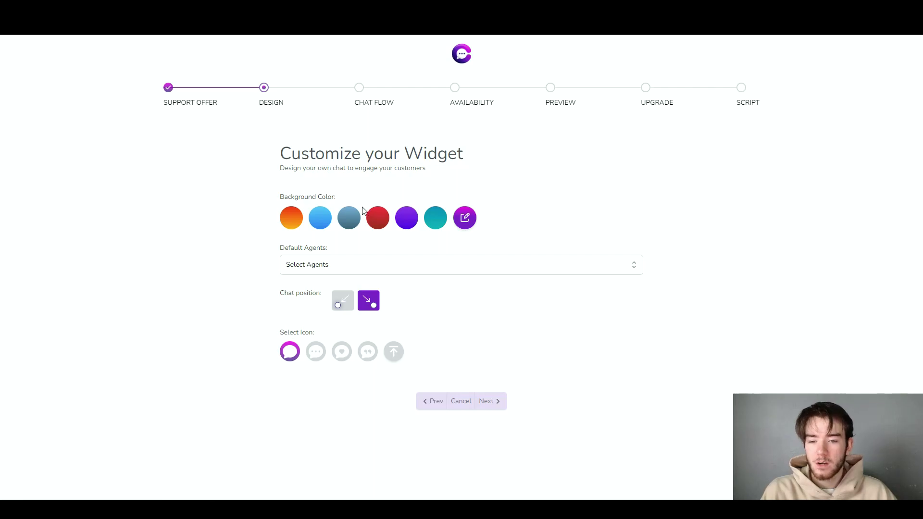
left_click(320, 218)
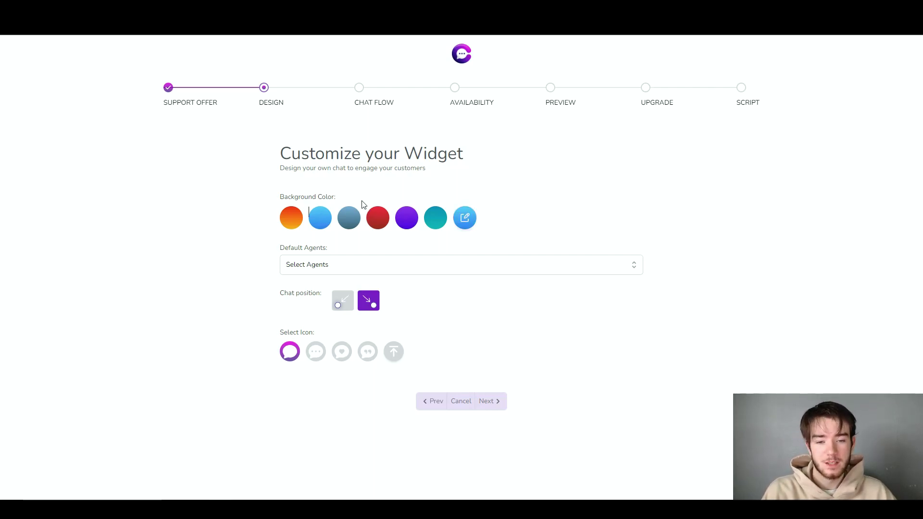
- Set Opulent Tools as the widget's default agent
left_click(346, 270)
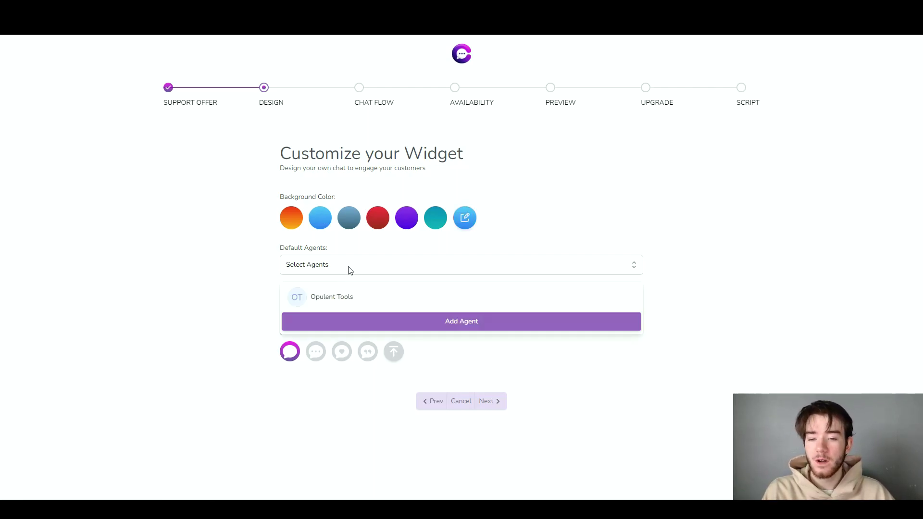
left_click(372, 295)
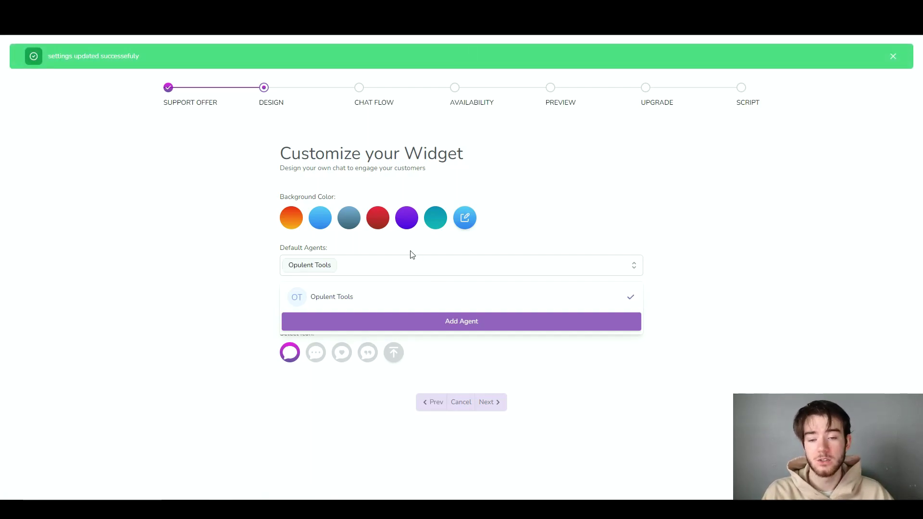
left_click(688, 274)
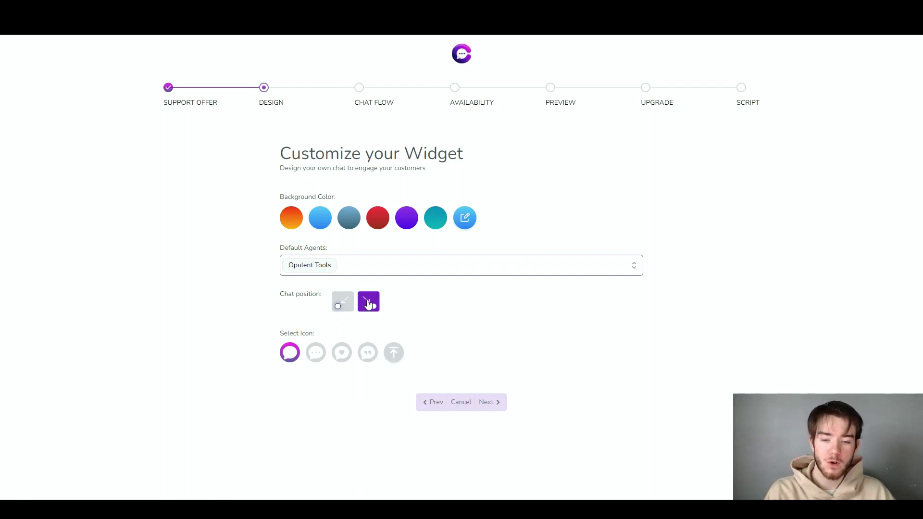
- Place the widget bottom-left, settle on the dots bubble icon, and advance to Chat Flow
left_click(347, 304)
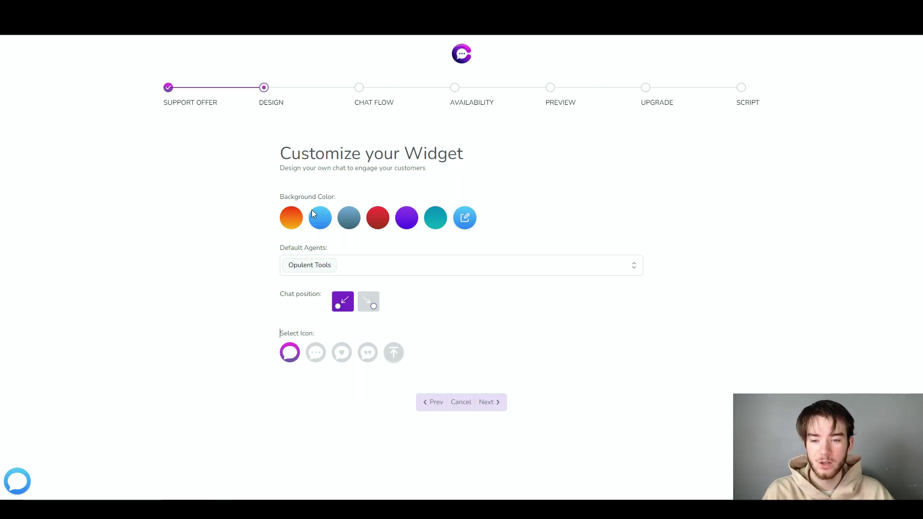
left_click(319, 355)
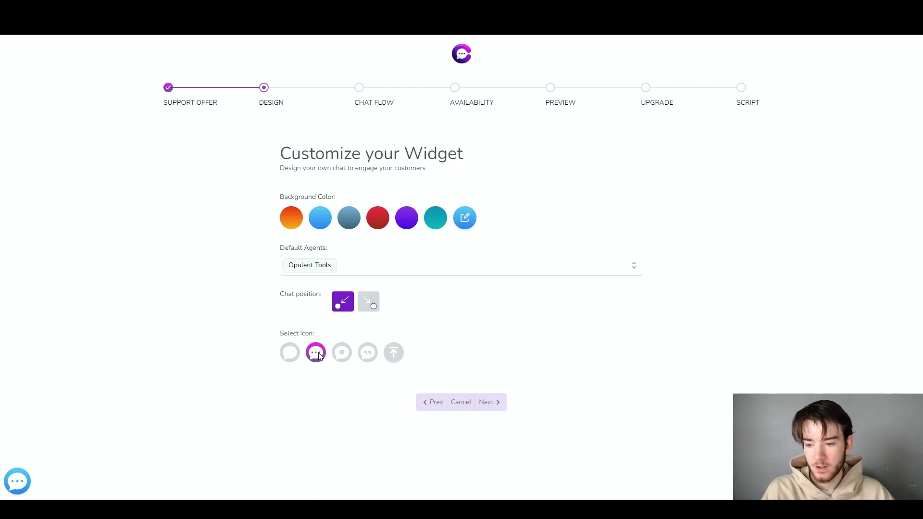
left_click(348, 358)
left_click(366, 355)
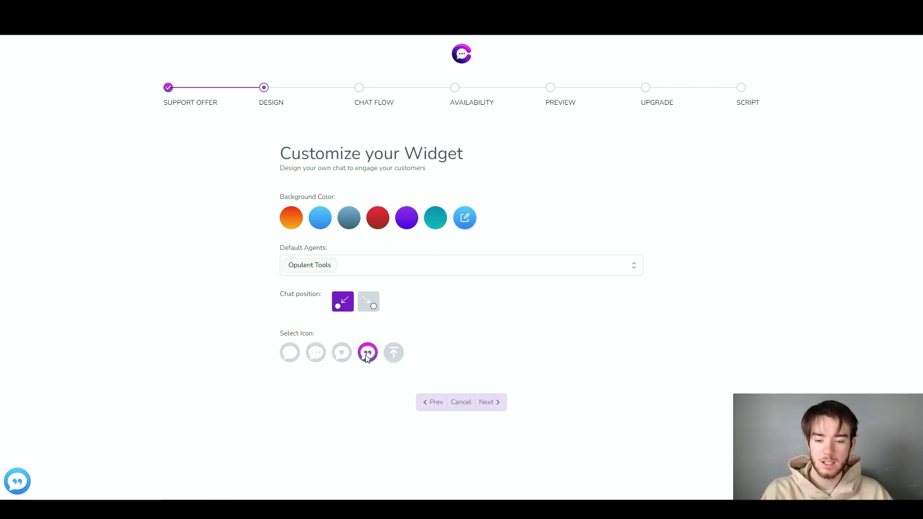
left_click(313, 354)
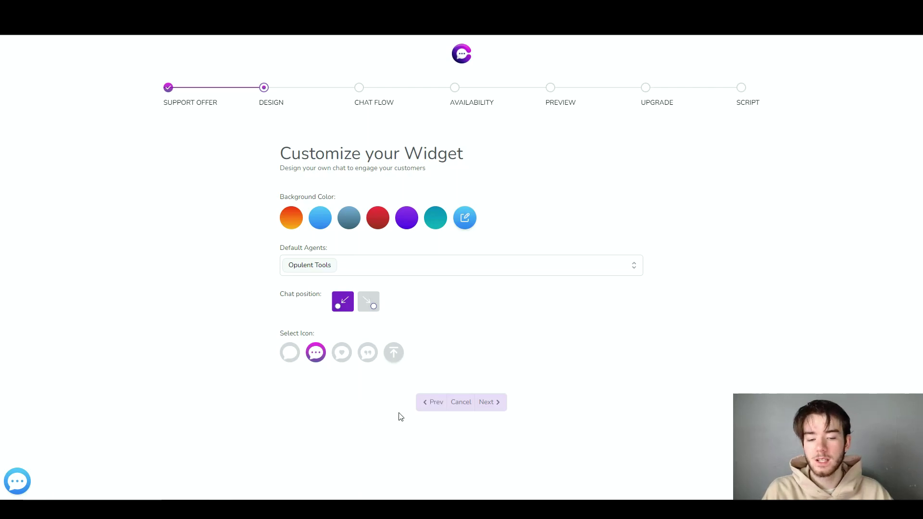
left_click(487, 402)
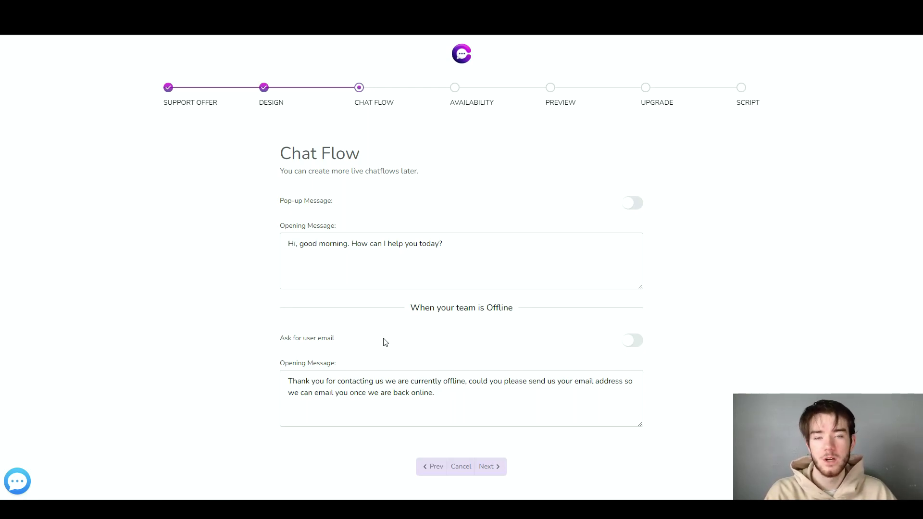
- Change the greeting to 'Hi welcome to this review!', enable the pop-up message, and continue
left_click_drag(449, 272, 263, 237)
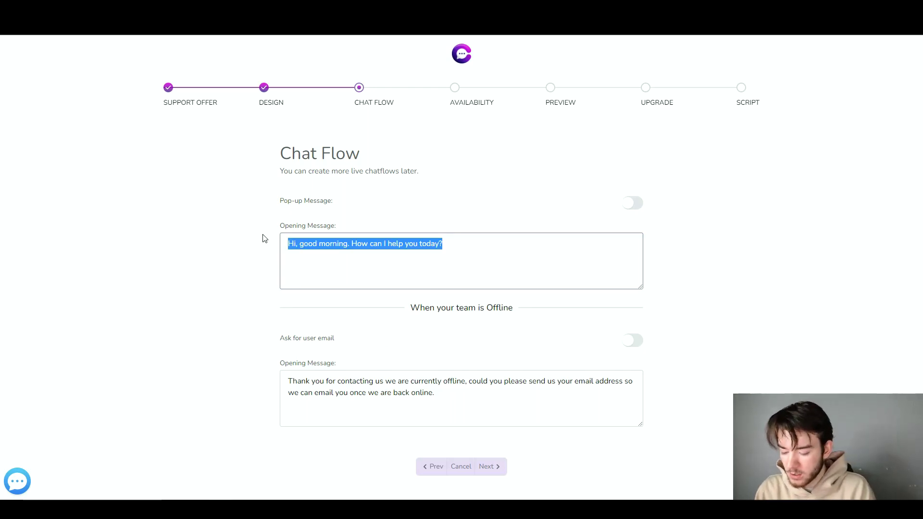
type("Hi")
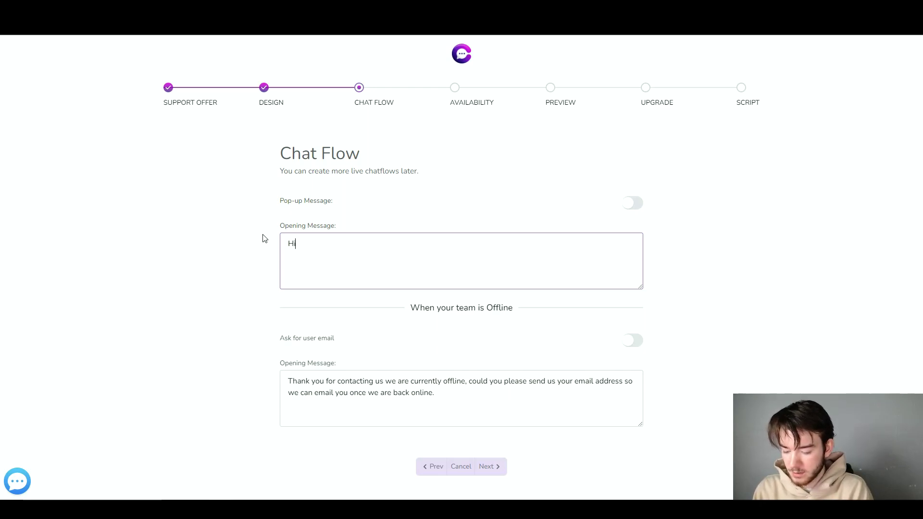
type(" welcome to this review")
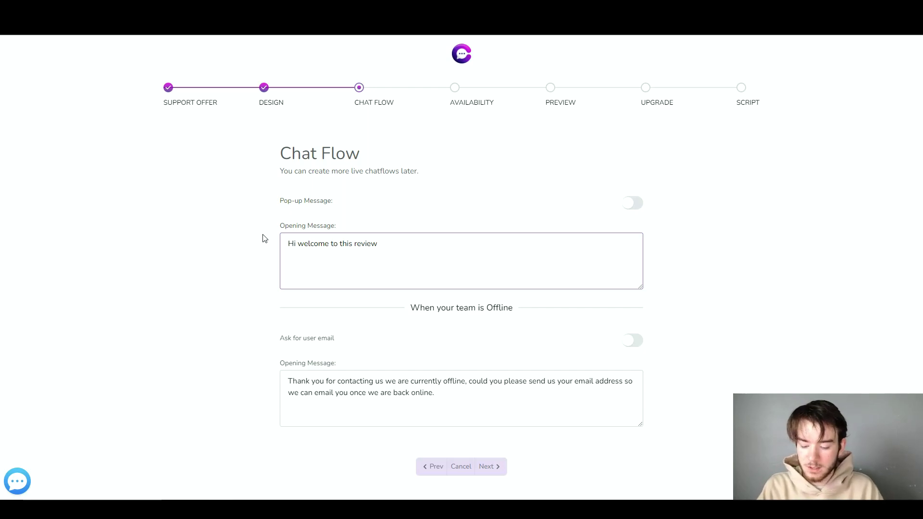
type("!")
left_click(632, 203)
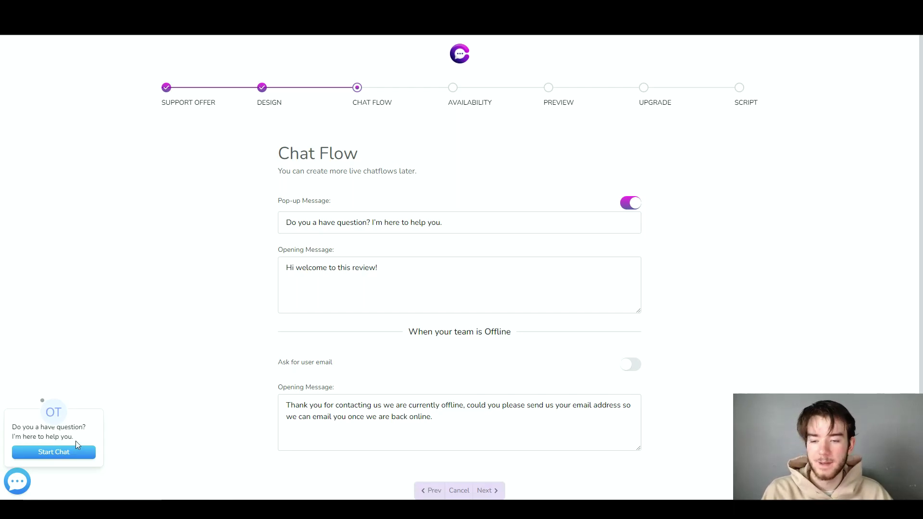
scroll(468, 228, "down", 1)
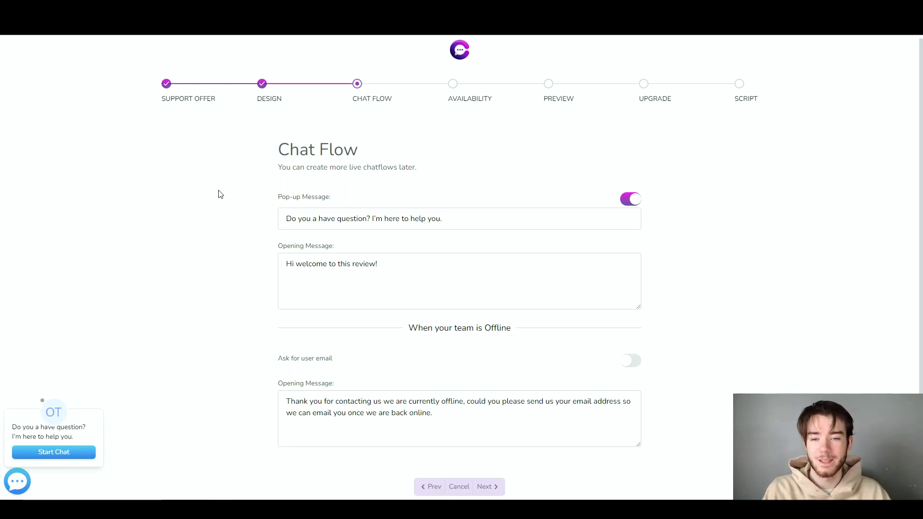
left_click(495, 488)
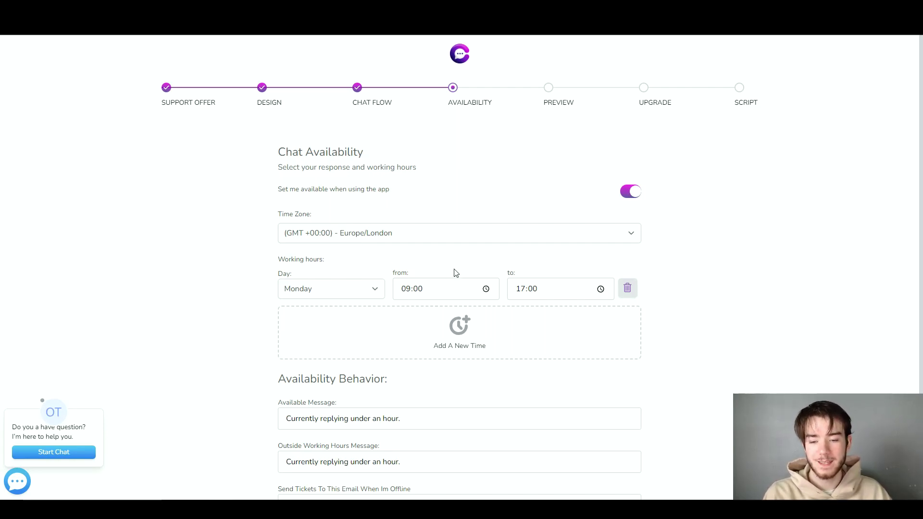
- Change the working day to Tuesday with a 10:00 start time
scroll(341, 310, "down", 2)
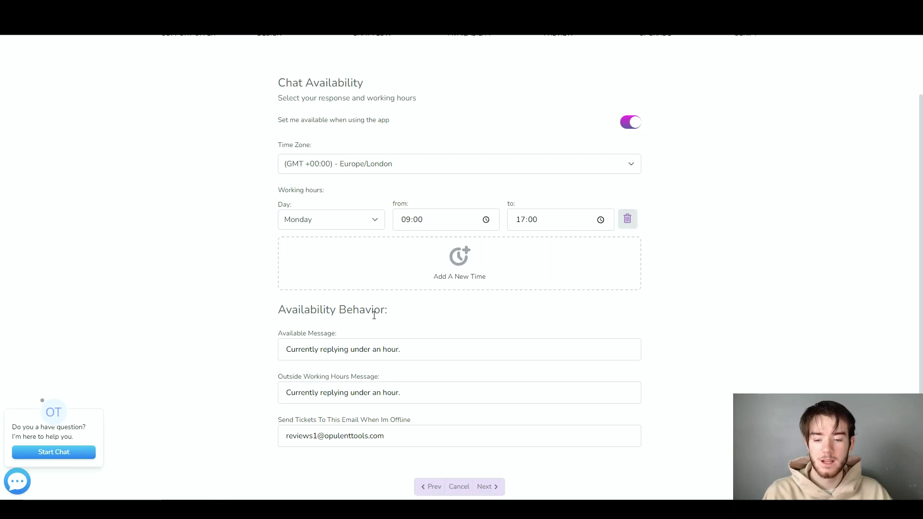
scroll(384, 219, "up", 2)
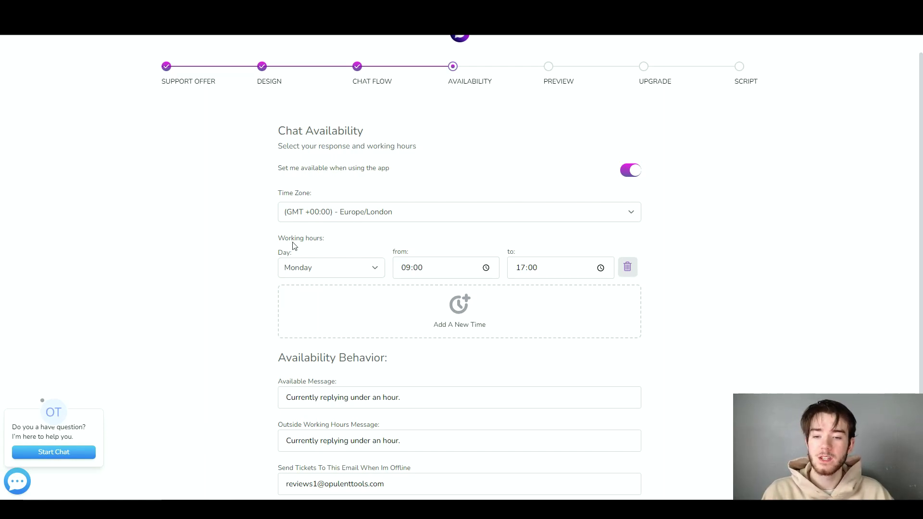
left_click(315, 272)
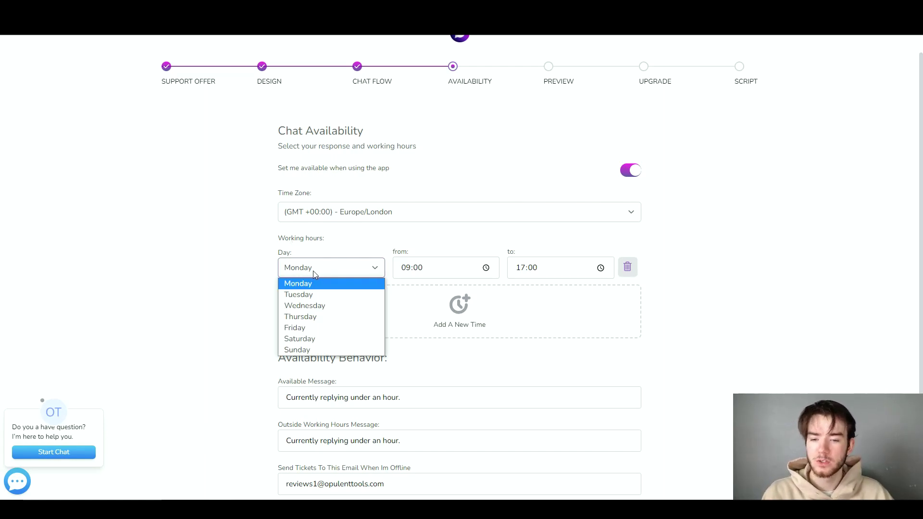
left_click(320, 296)
left_click(415, 272)
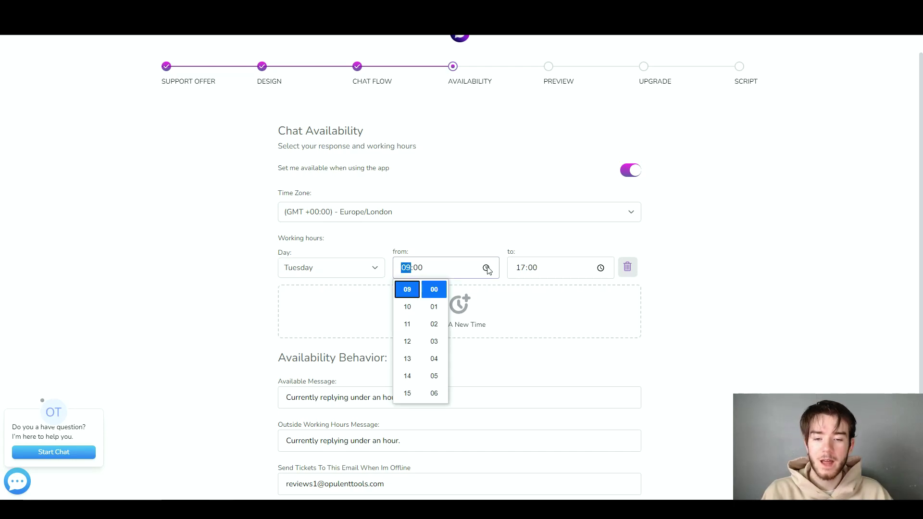
left_click(406, 308)
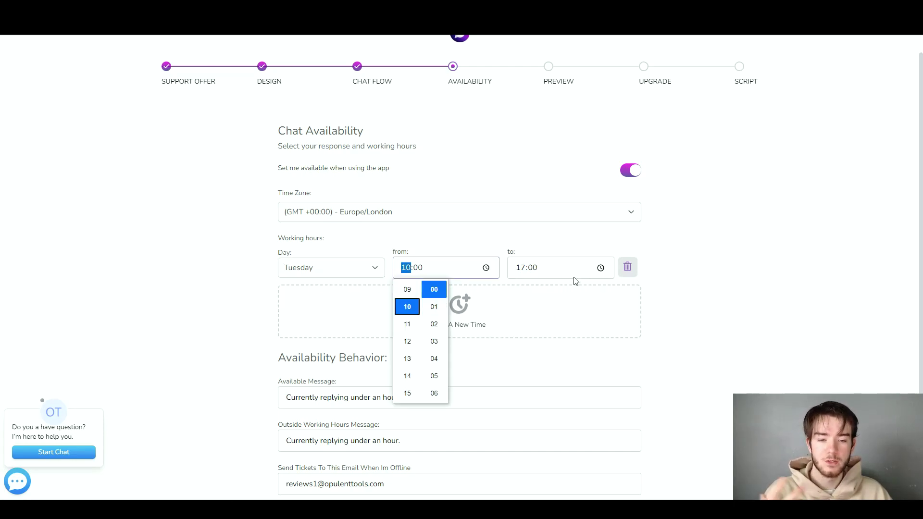
left_click(612, 245)
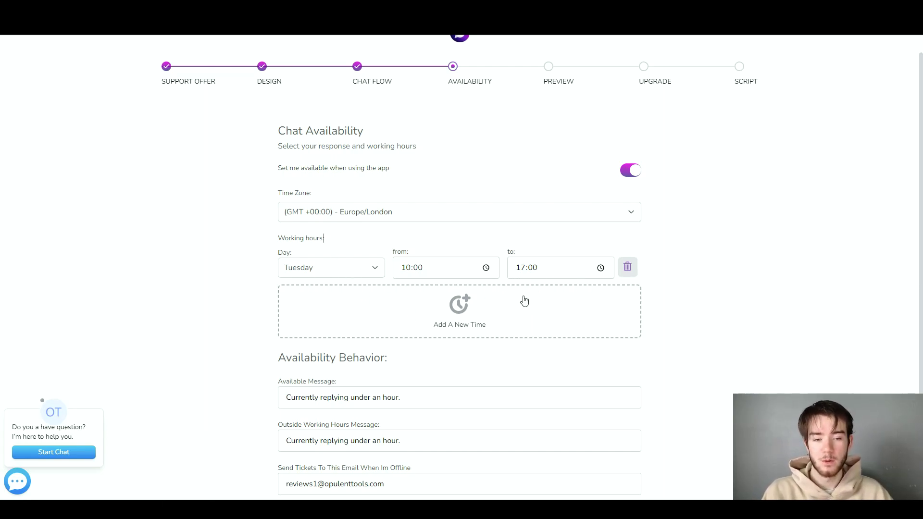
- Add a Monday 09:00–18:00 slot and continue to Preview
left_click(492, 314)
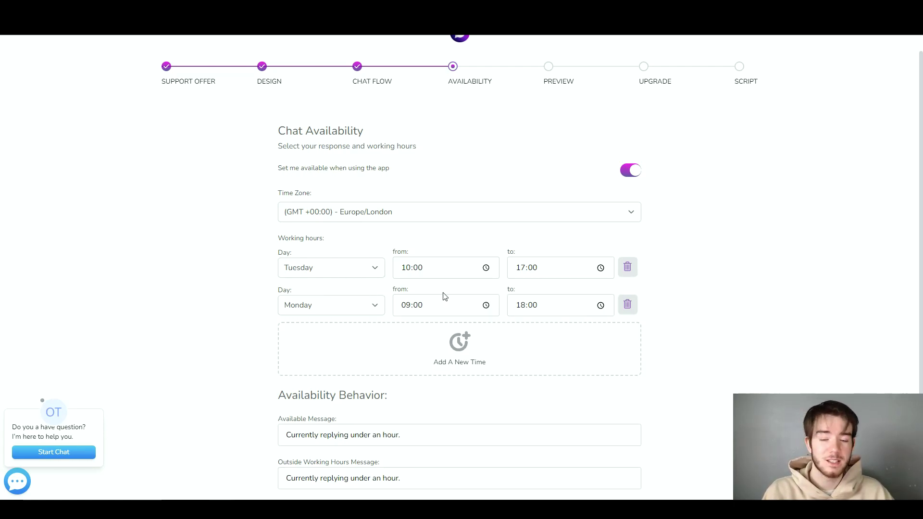
scroll(444, 296, "down", 2)
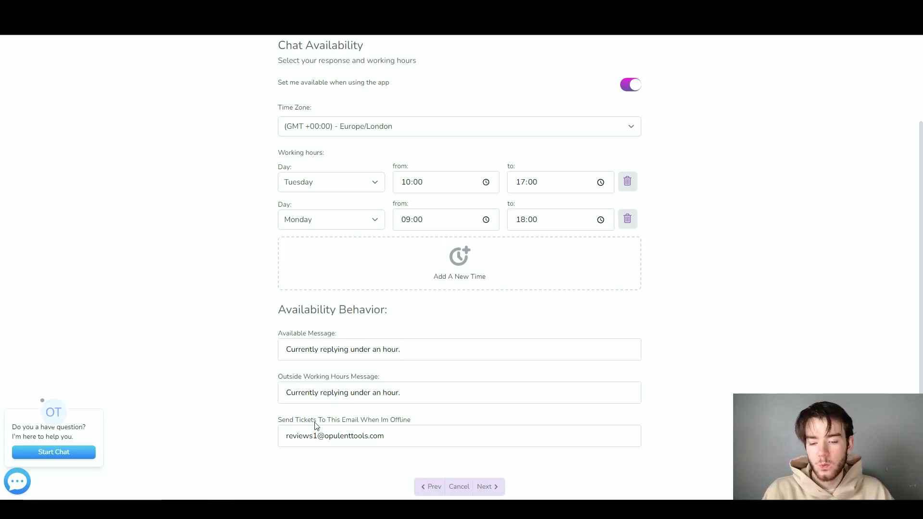
left_click(486, 486)
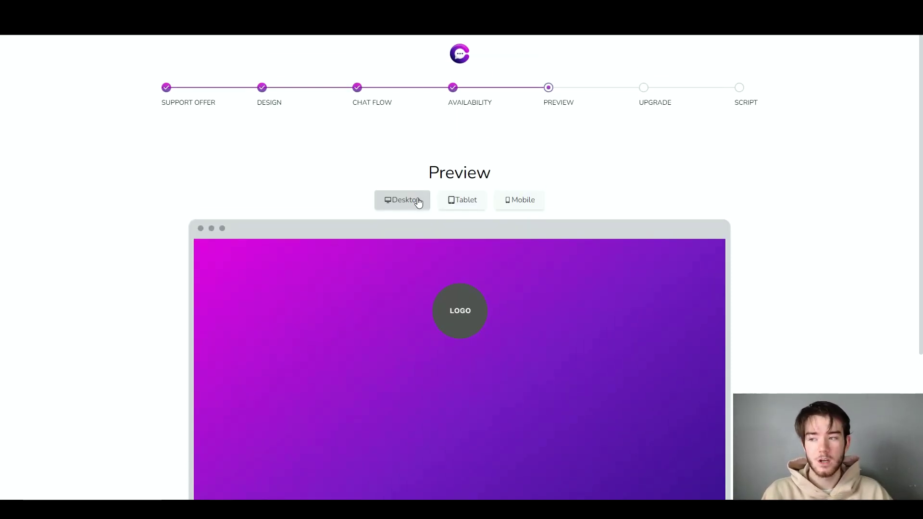
- Compare the widget preview in tablet, phone and desktop layouts
left_click(475, 204)
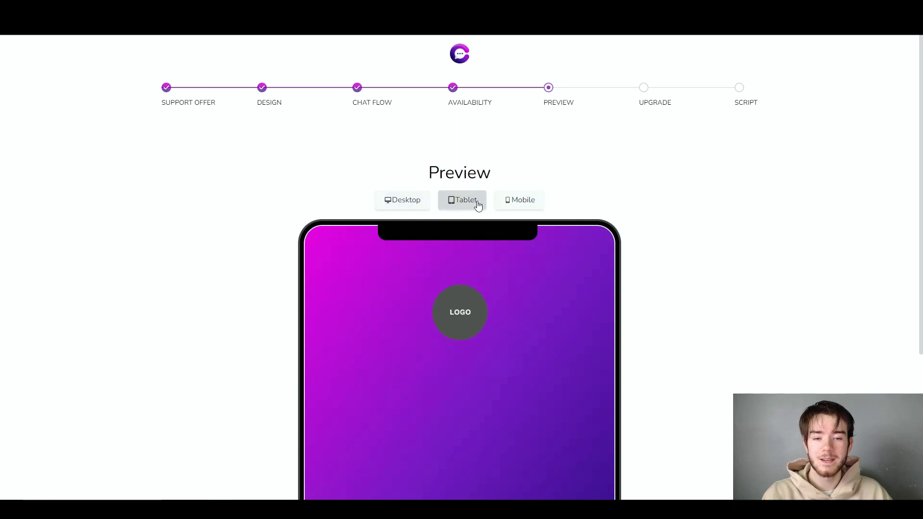
left_click(514, 200)
left_click(417, 205)
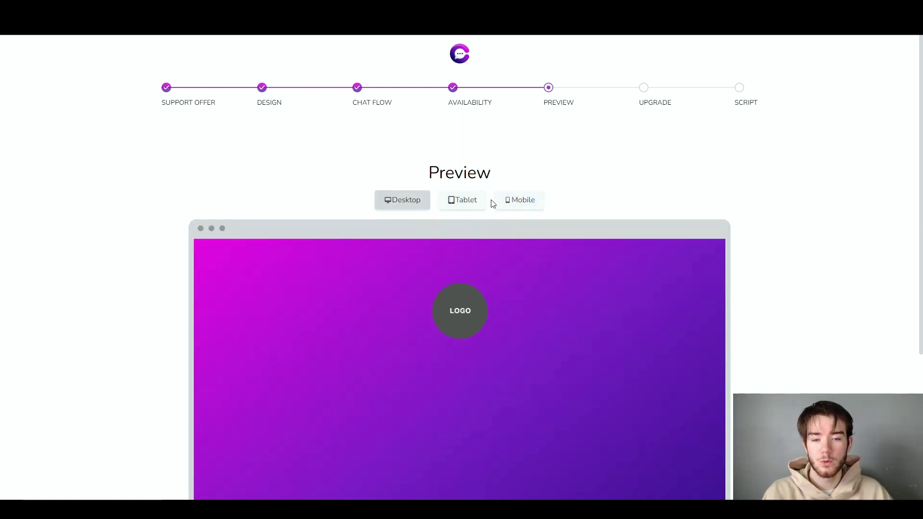
scroll(498, 204, "down", 3)
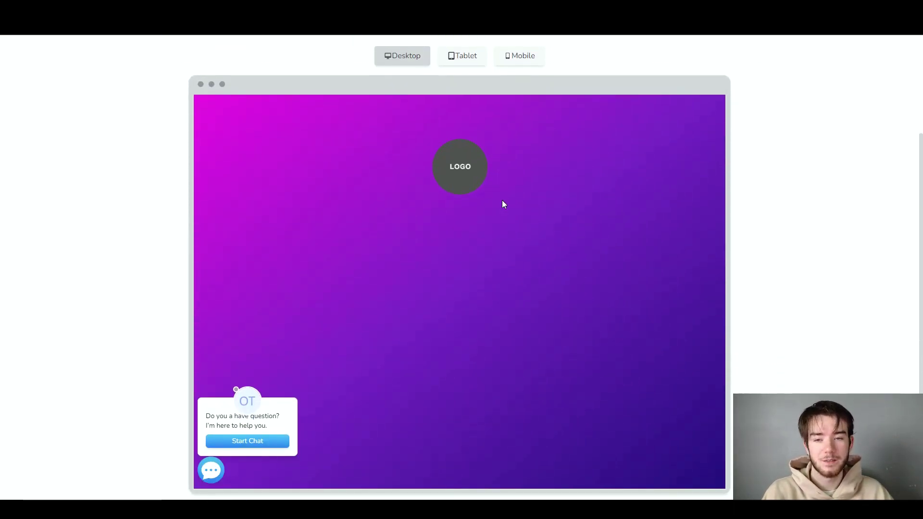
scroll(501, 200, "down", 1)
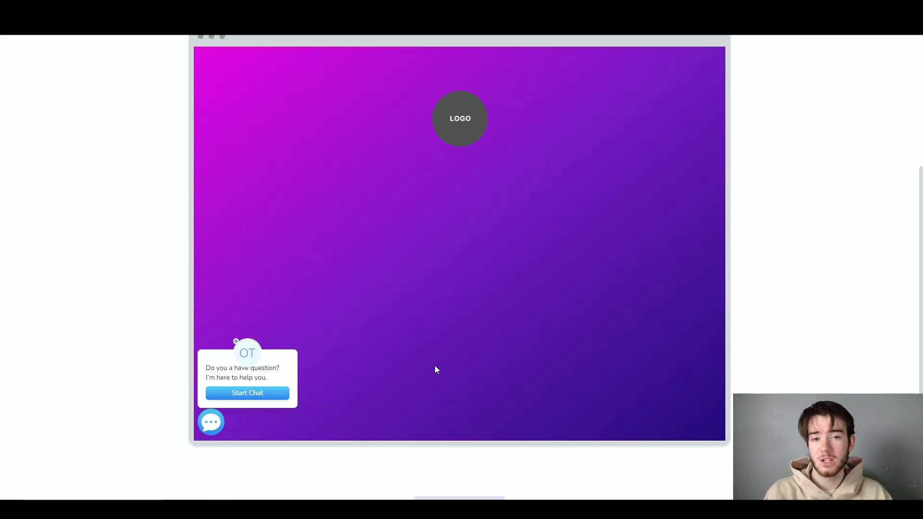
scroll(436, 369, "down", 1)
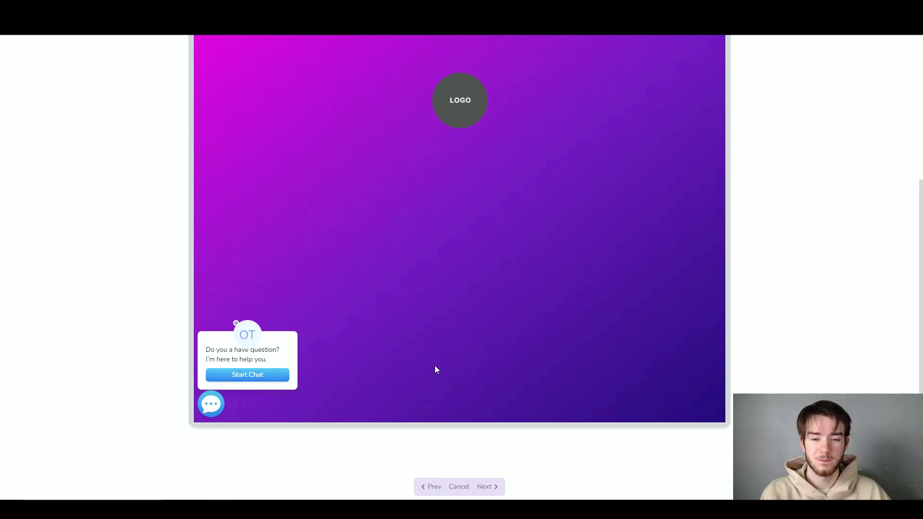
scroll(436, 369, "up", 2)
scroll(436, 369, "down", 2)
scroll(436, 369, "up", 4)
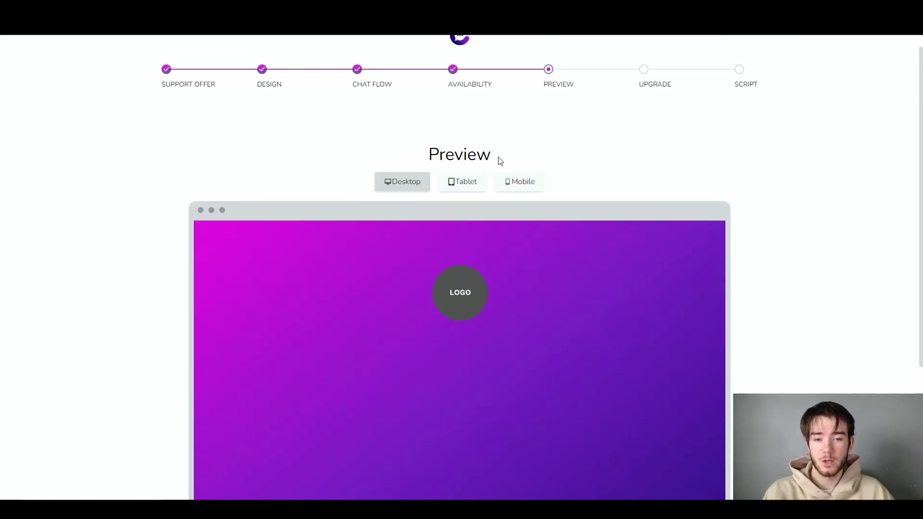
- Recheck the phone preview, then proceed to the Script step
left_click(514, 181)
scroll(515, 181, "down", 4)
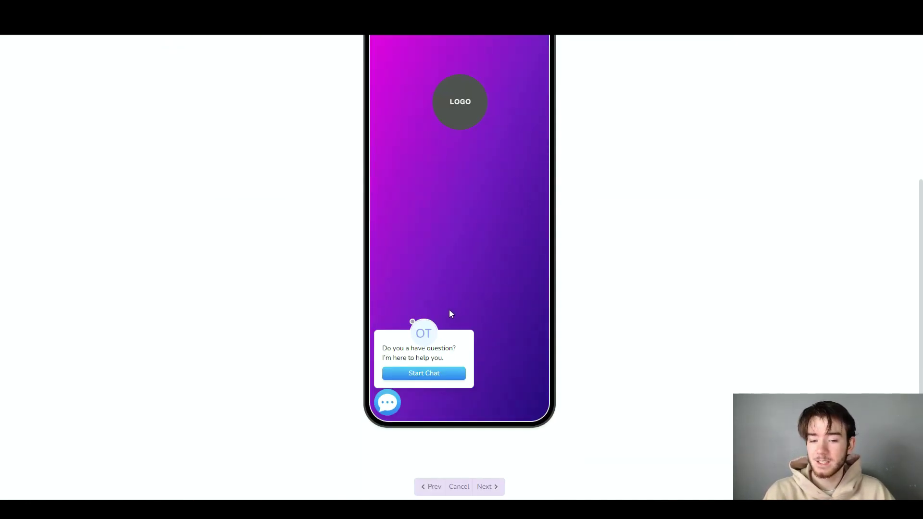
left_click(493, 488)
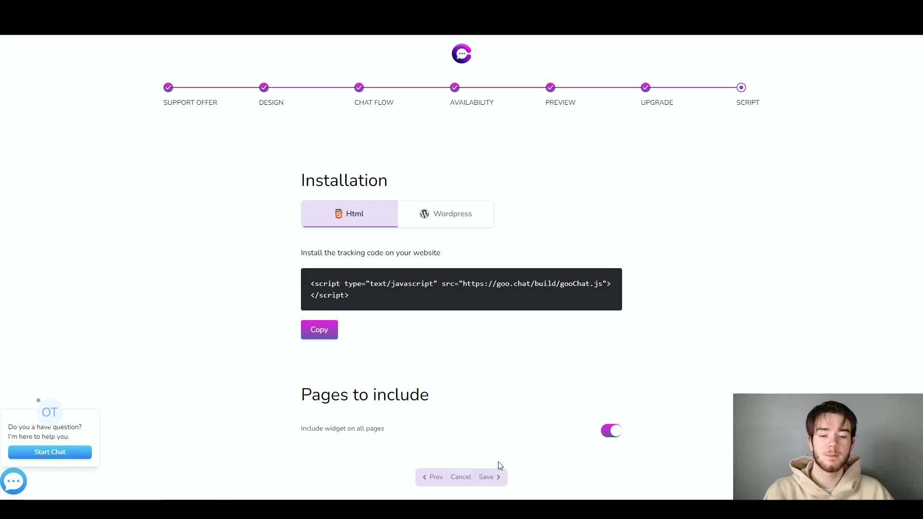
- Save the widget setup and open the opulenttools.com domain's details
left_click(487, 477)
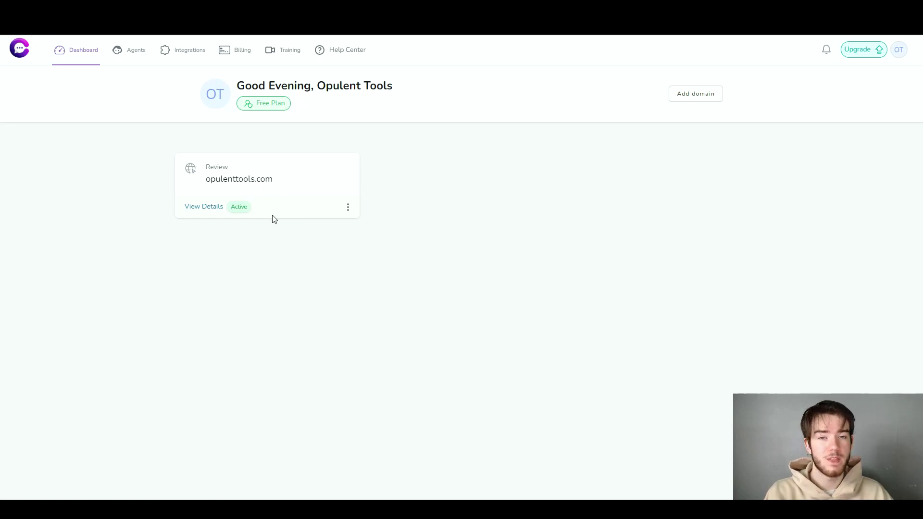
left_click(348, 207)
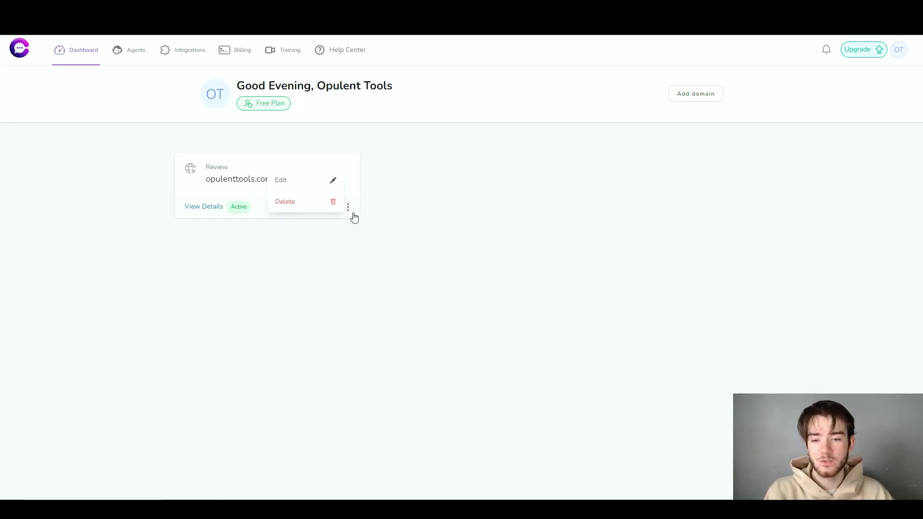
left_click(308, 245)
left_click(211, 208)
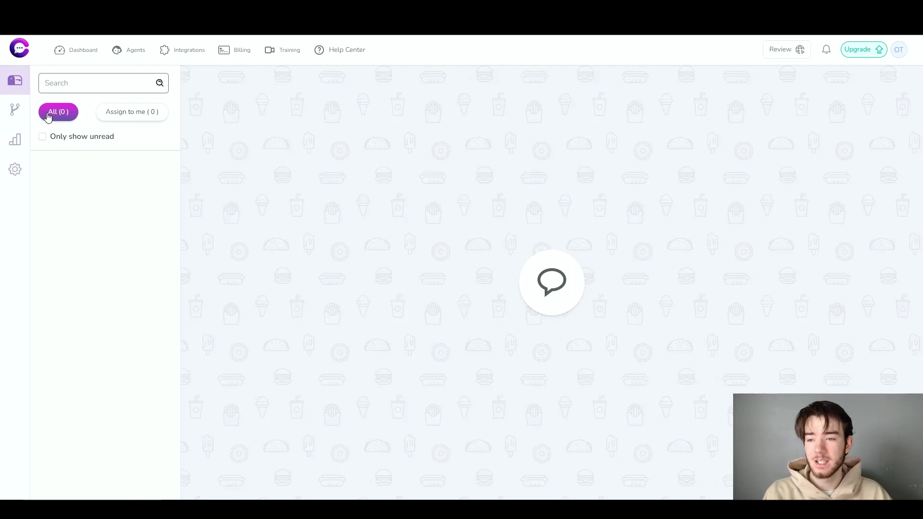
- Visit the chat templates page, glance at Reports, then return to templates
left_click(18, 110)
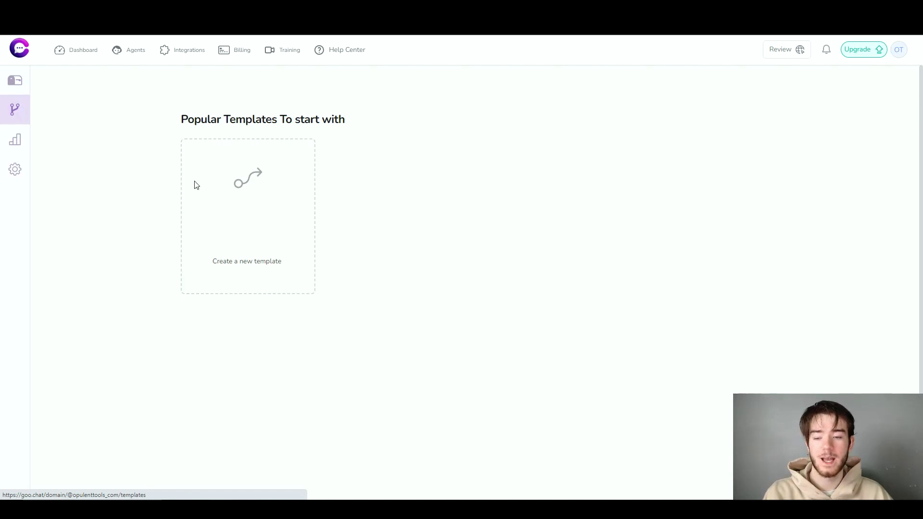
left_click(15, 139)
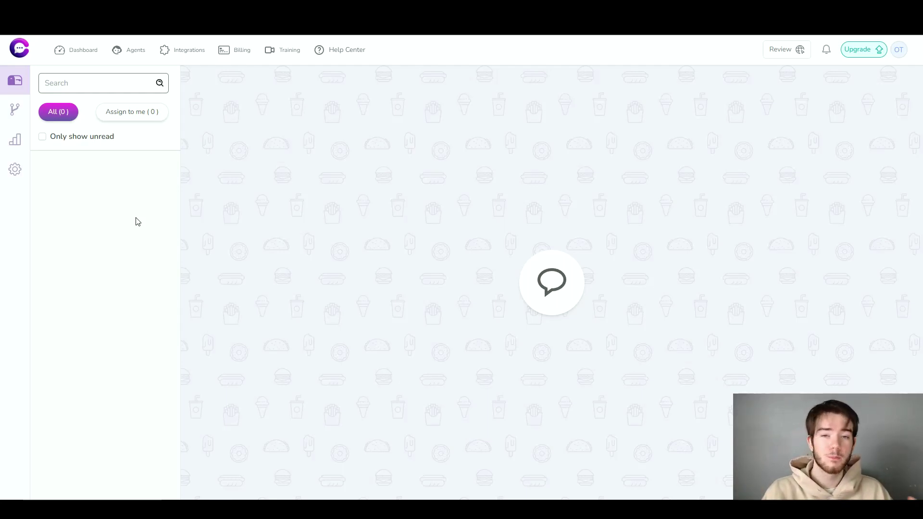
left_click(15, 109)
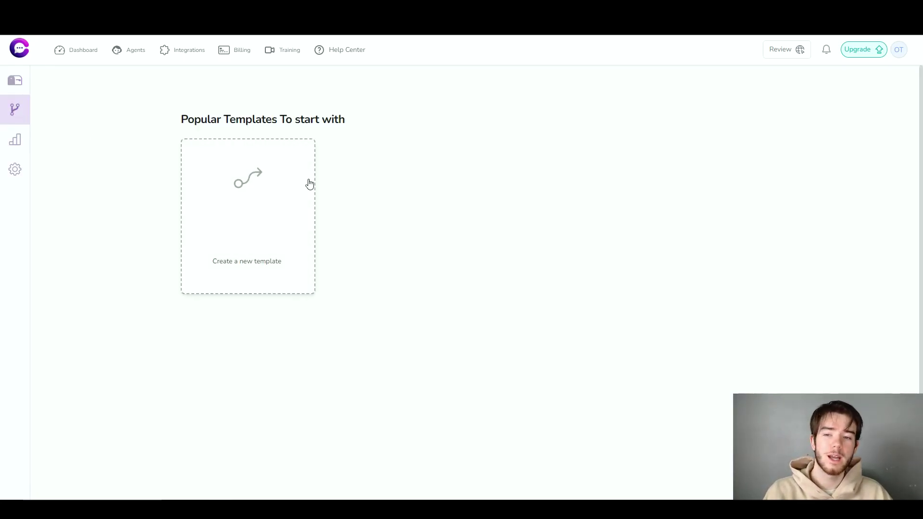